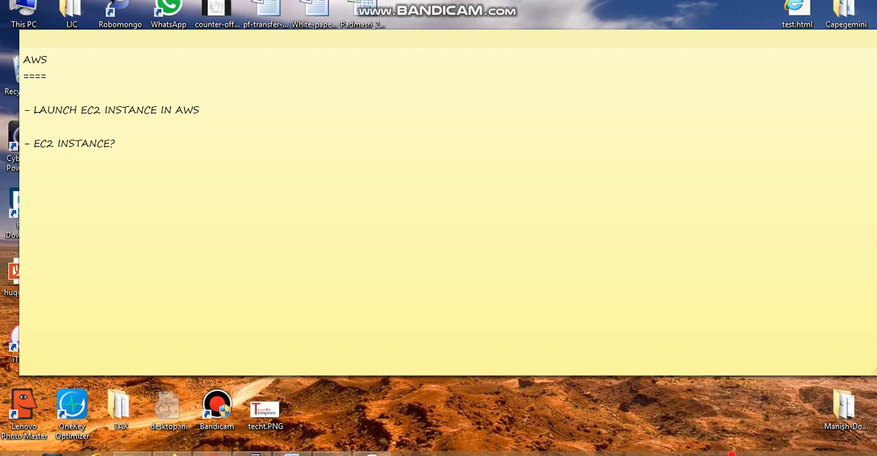
Step: Switch to the browser and open the sign-in page of the AWS console
left_click(24, 127)
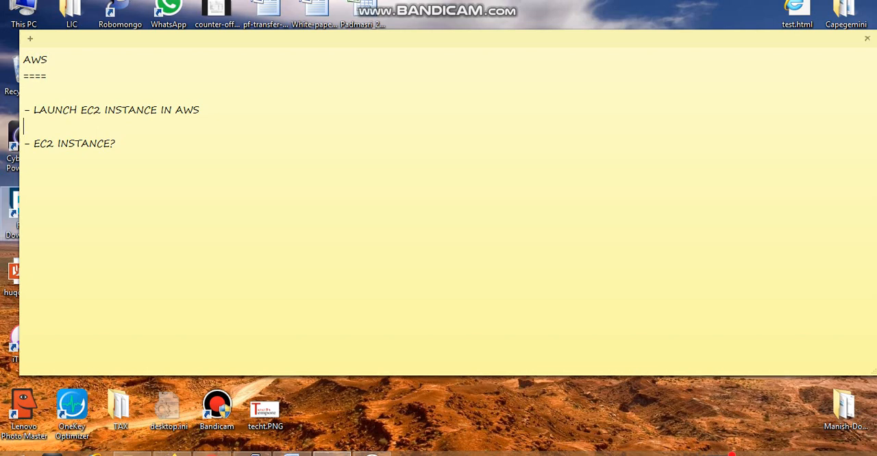
left_click(172, 454)
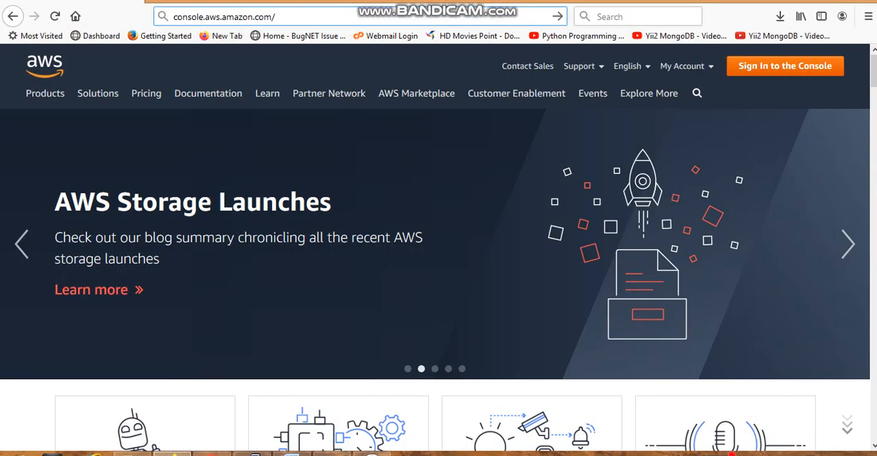
left_click(785, 66)
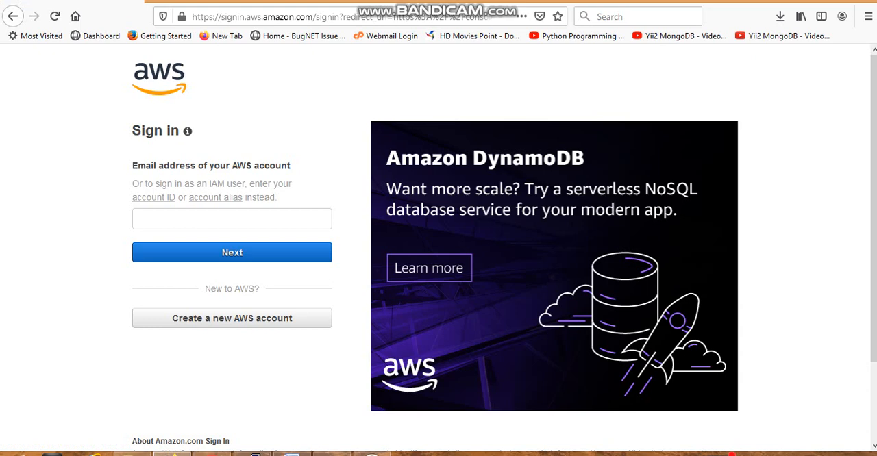
Step: Sign in as root user with the saved account e-mail and its stored password
left_click(231, 219)
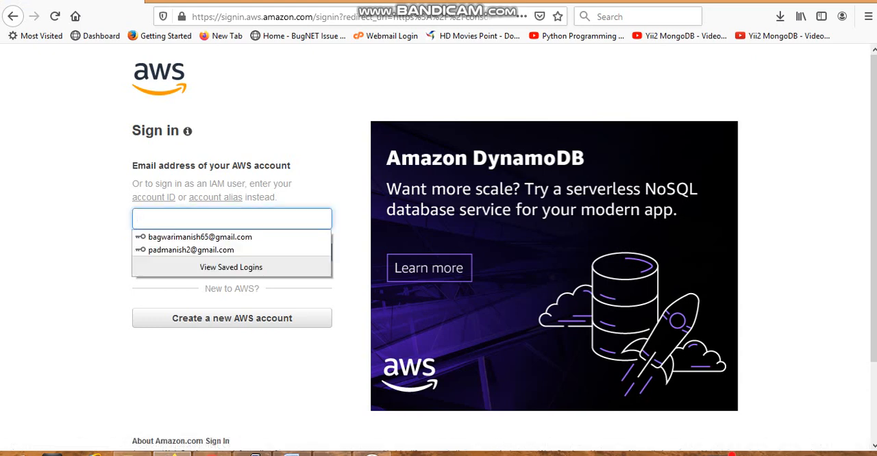
left_click(231, 250)
left_click(232, 252)
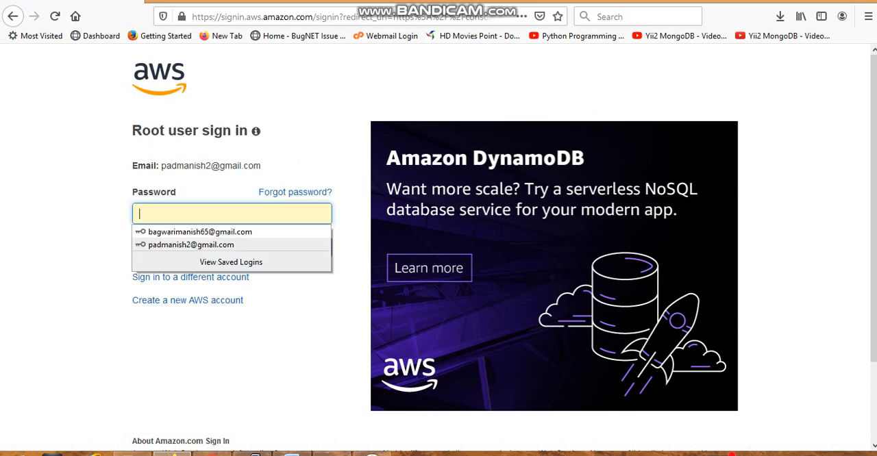
left_click(232, 245)
left_click(232, 247)
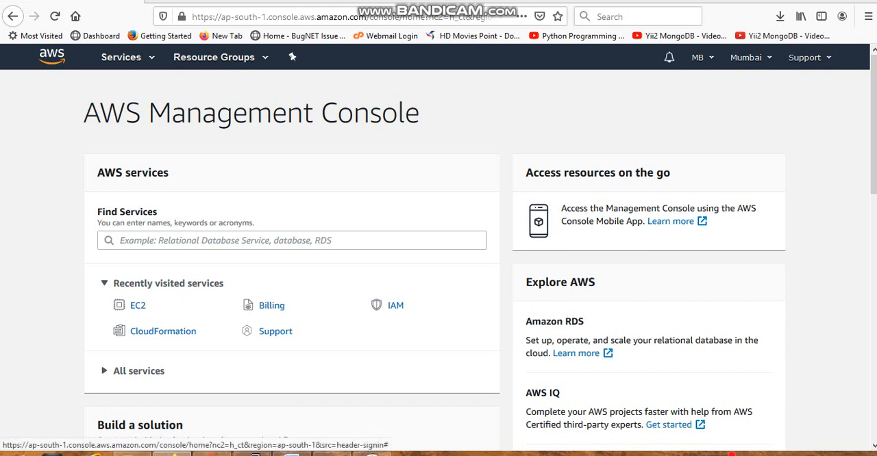
Step: Check the available regions, keep Mumbai, and start launching a new instance from the EC2 dashboard
left_click(746, 57)
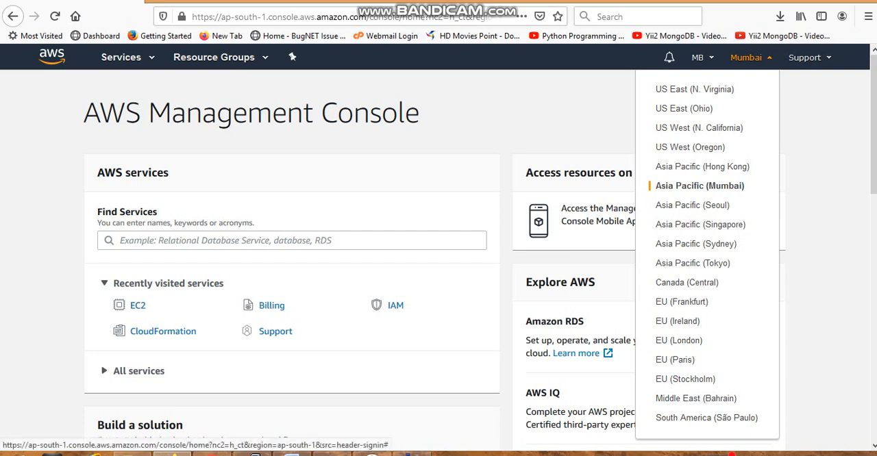
key("Escape")
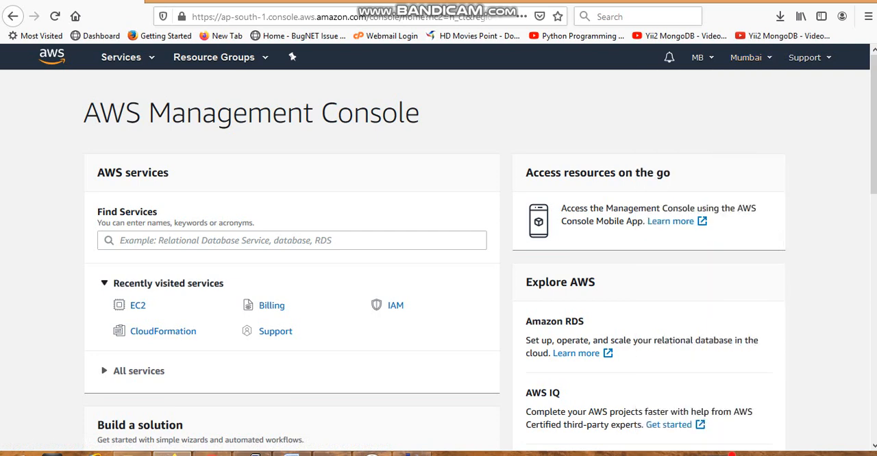
left_click(137, 305)
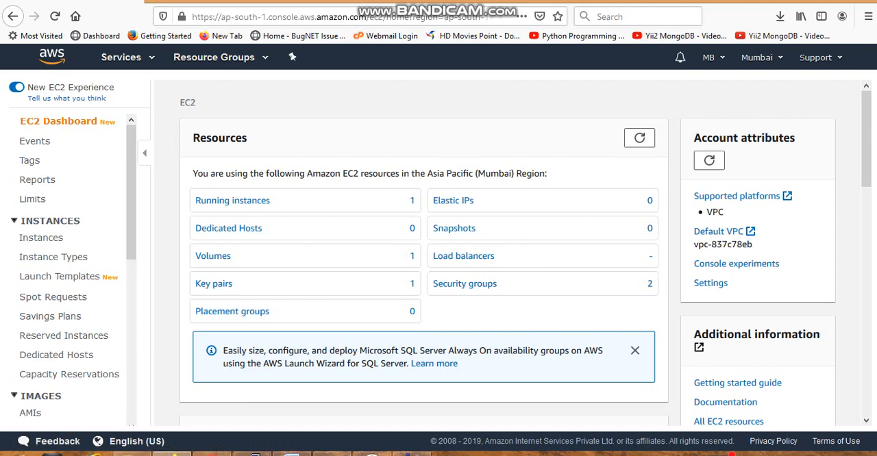
scroll(423, 249, "down", 3)
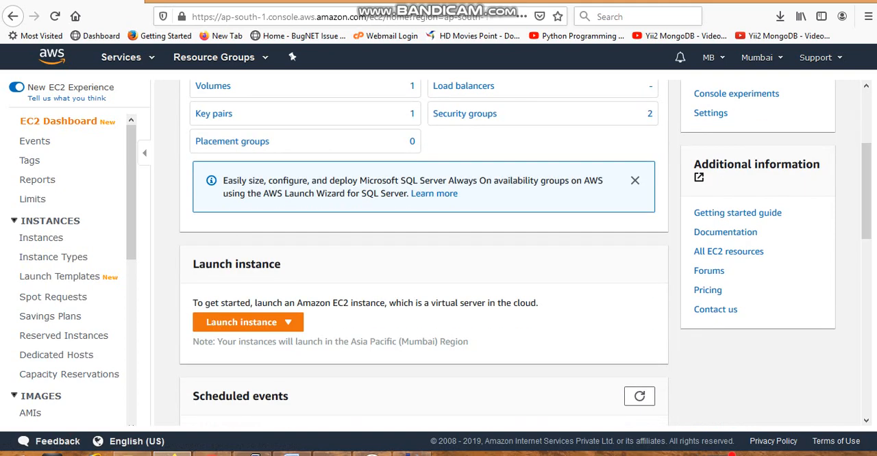
left_click(248, 321)
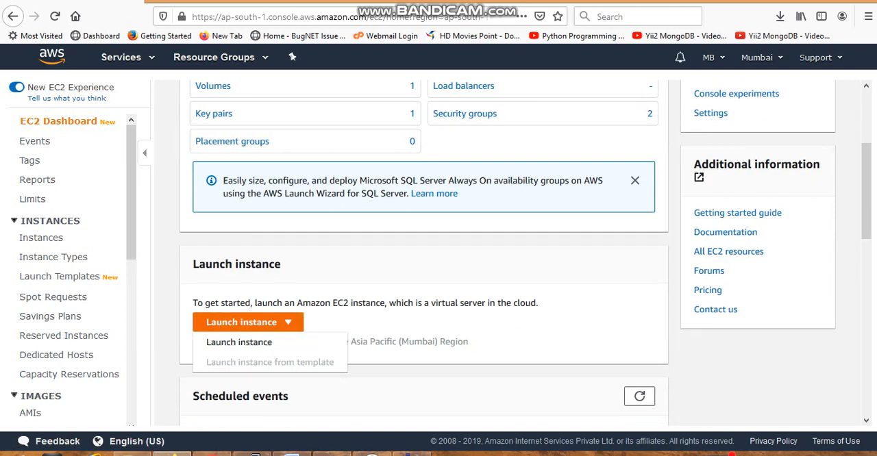
left_click(239, 342)
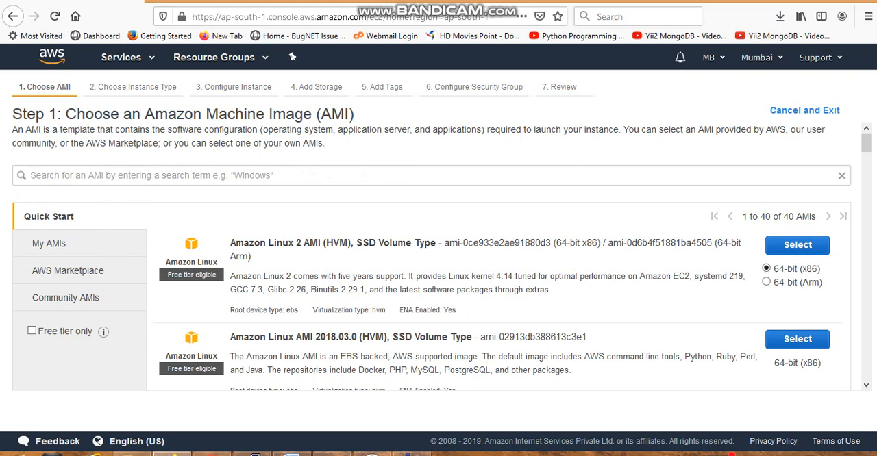
Step: Look over the software offered in the AWS Marketplace image catalogue
left_click(67, 271)
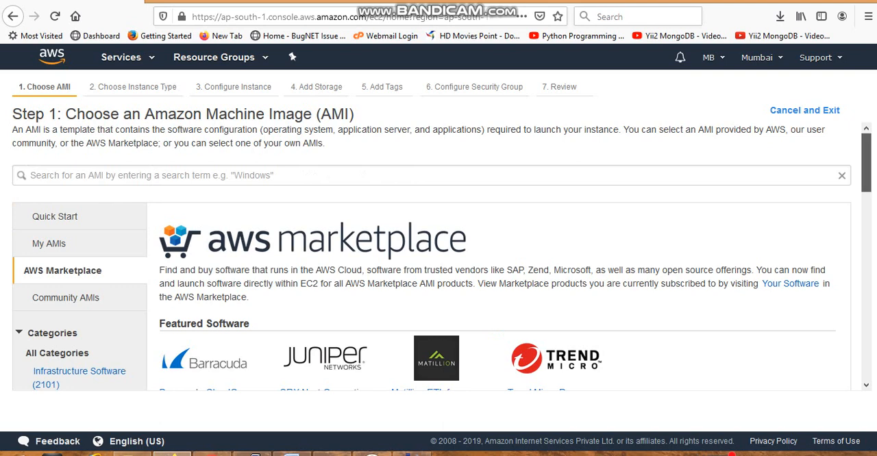
scroll(866, 165, "down", 5)
scroll(438, 257, "up", 5)
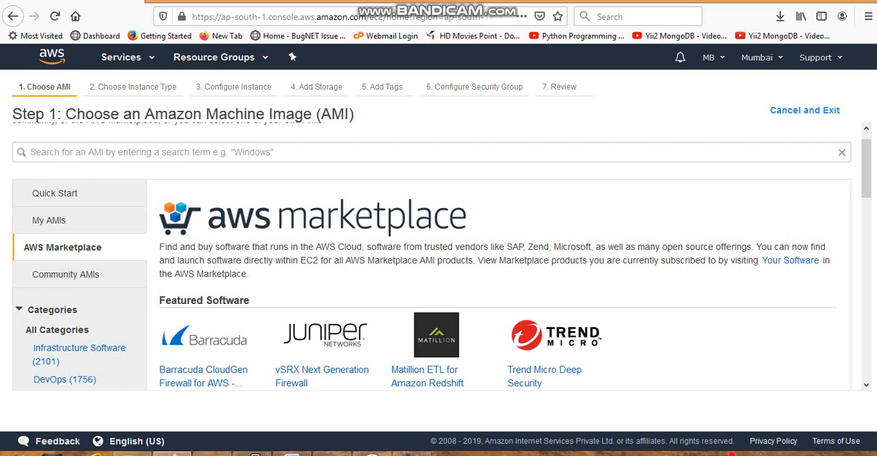
Step: Return to the Quick Start images, restrict them to free tier, and select Amazon Linux AMI 2018.03.0 (HVM), SSD Volume Type
left_click(54, 194)
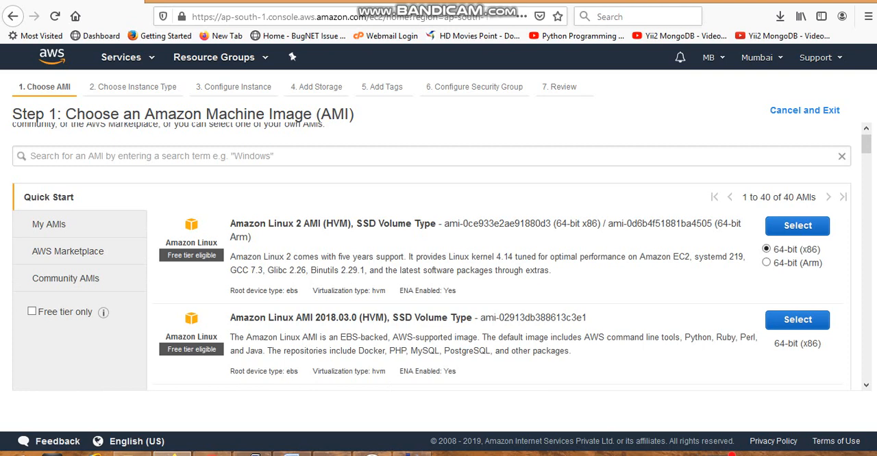
left_click(31, 312)
left_click(797, 322)
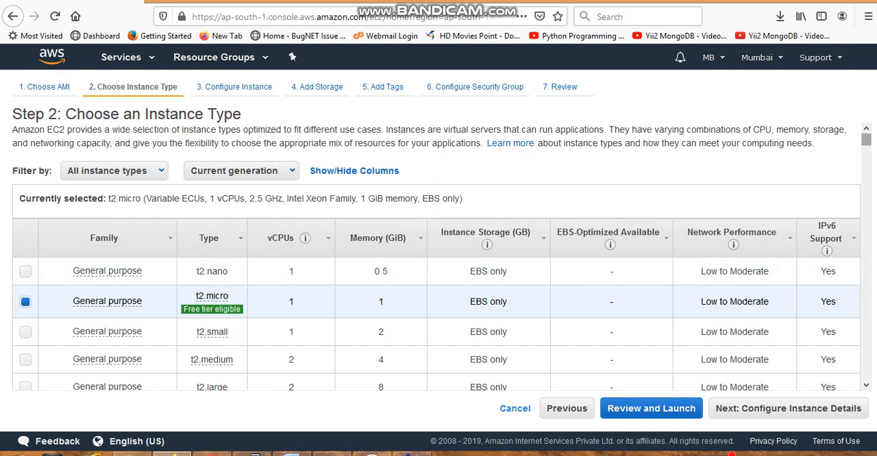
Step: Review the instance types, keep the free tier eligible t2.micro, and continue to the instance details
scroll(439, 257, "down", 4)
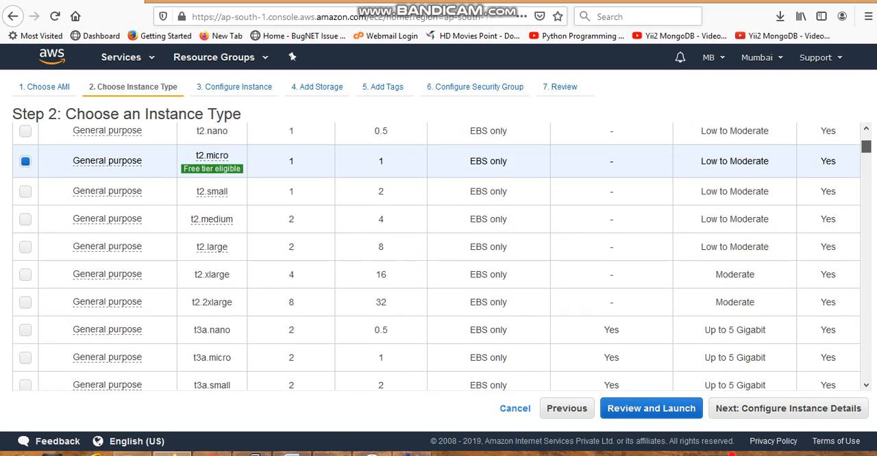
scroll(438, 256, "down", 3)
scroll(439, 257, "up", 7)
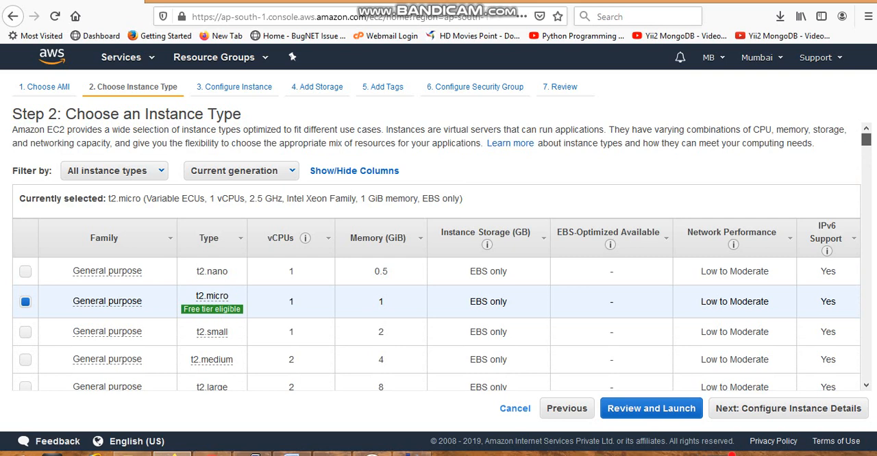
scroll(438, 257, "down", 2)
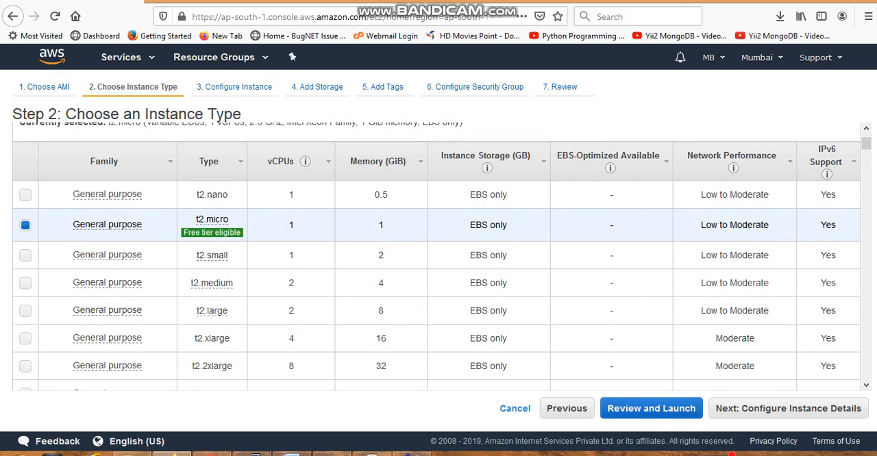
mouse_move(212, 220)
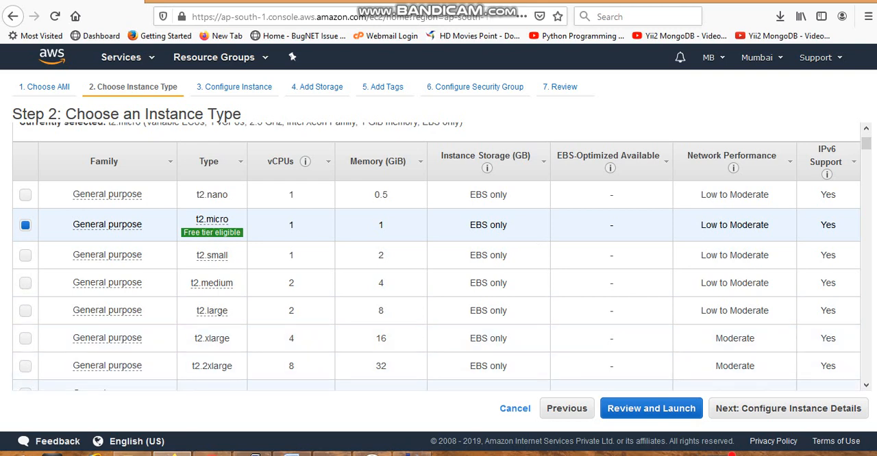
left_click(788, 409)
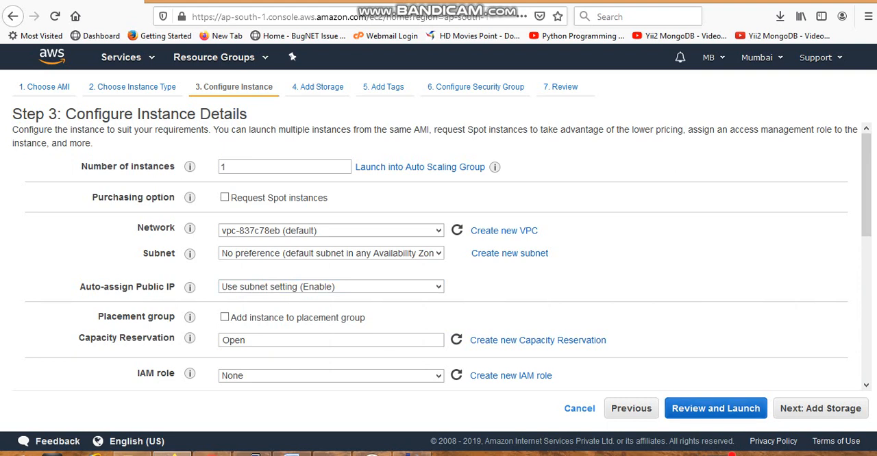
Step: Accept the default instance details and the 8 GiB General Purpose SSD root volume, and continue to the tags
mouse_move(189, 166)
mouse_move(190, 317)
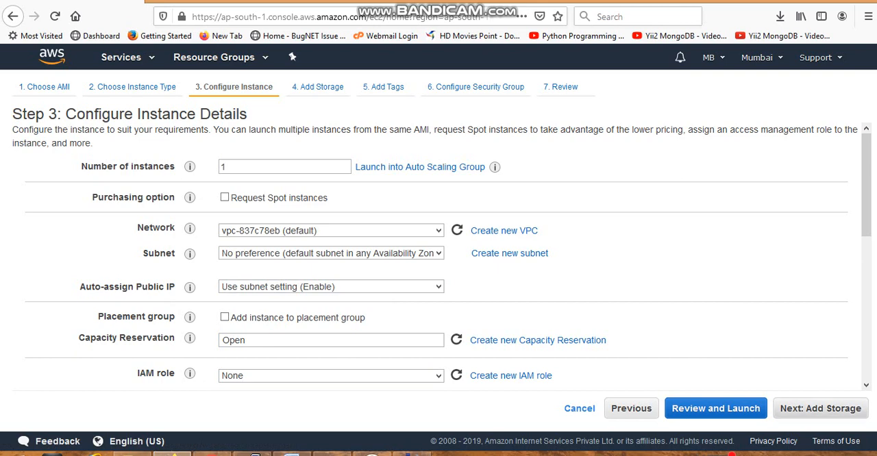
left_click(819, 408)
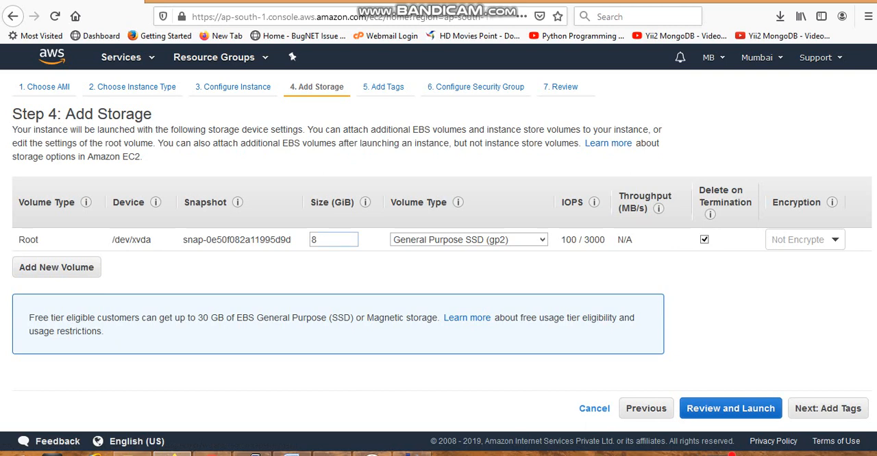
double_click(330, 239)
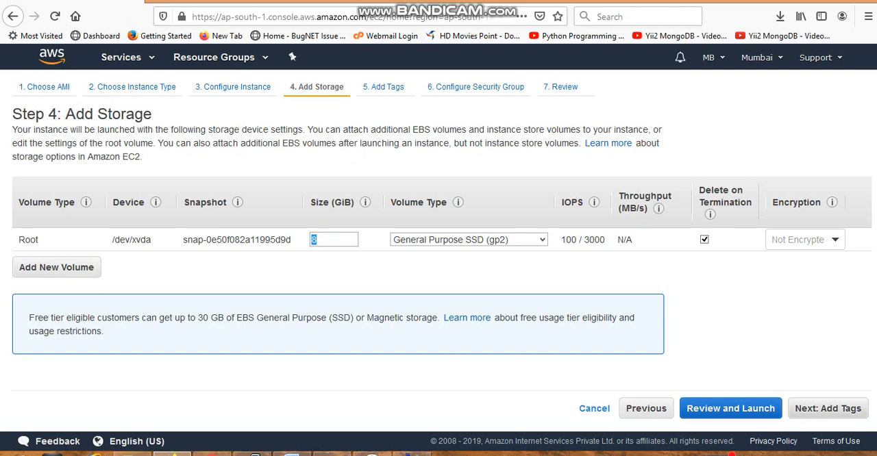
left_click(827, 408)
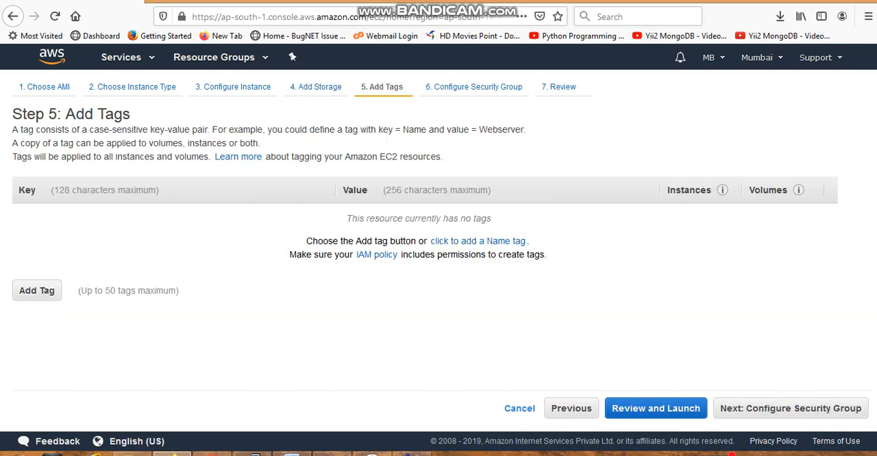
Step: Add a tag with key "name" and value "my app" for instances and volumes, and continue to the security group configuration
left_click(36, 290)
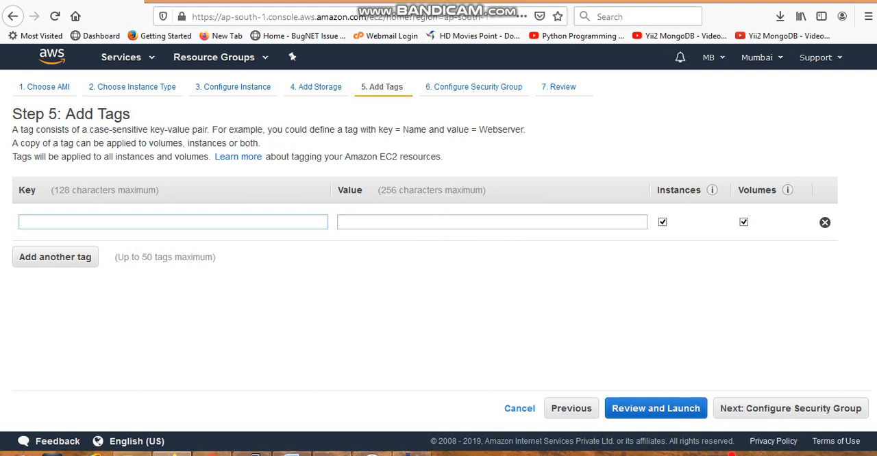
type("NAME")
key("Down")
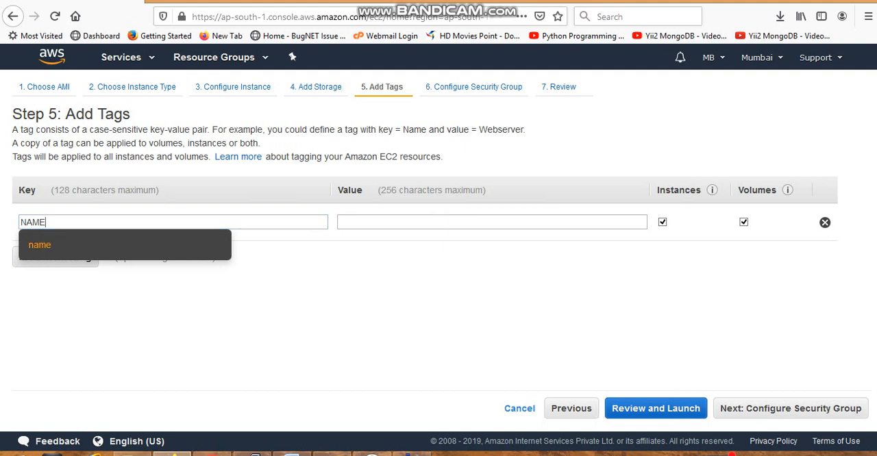
key("Return")
key("Tab")
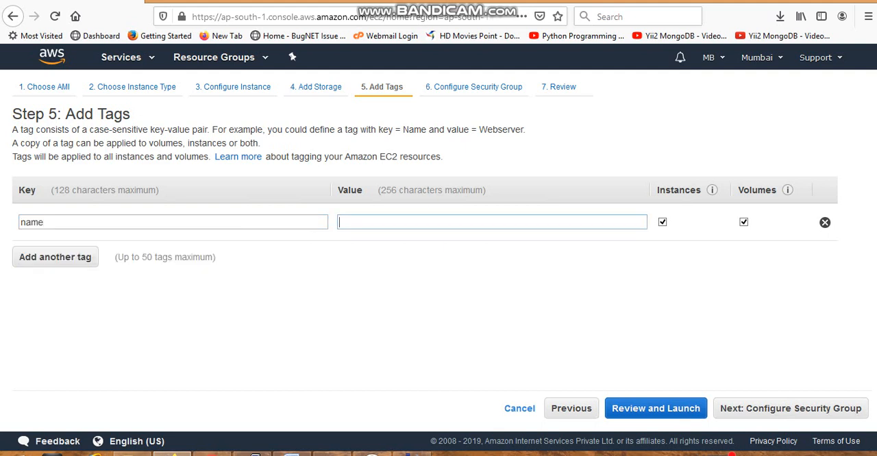
type("MY")
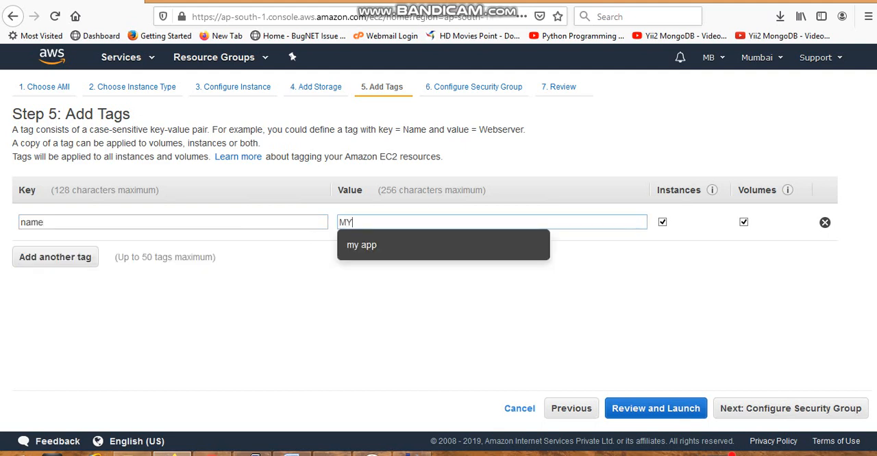
key("Down")
key("Return")
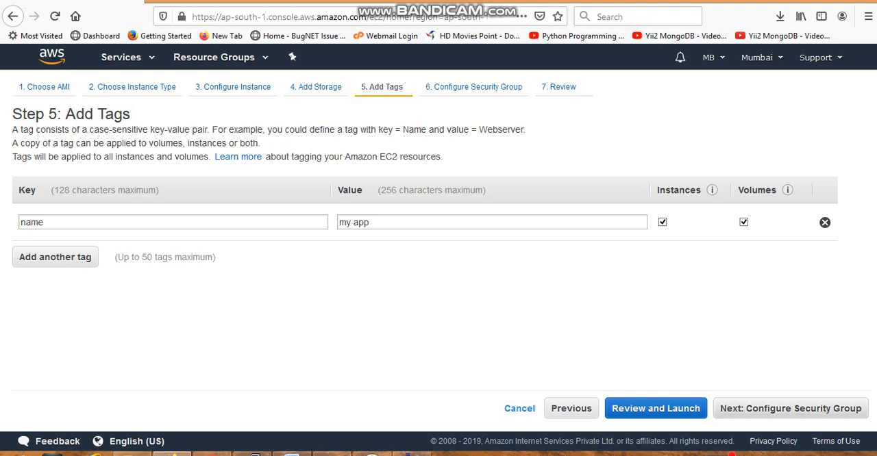
left_click(790, 409)
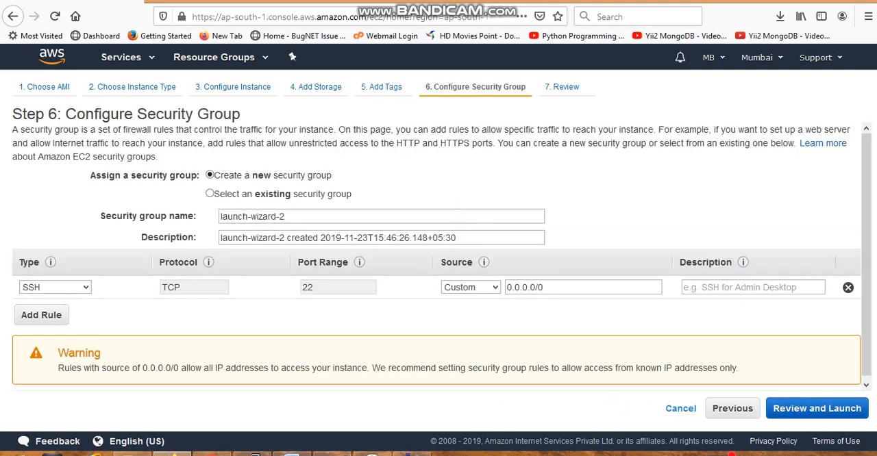